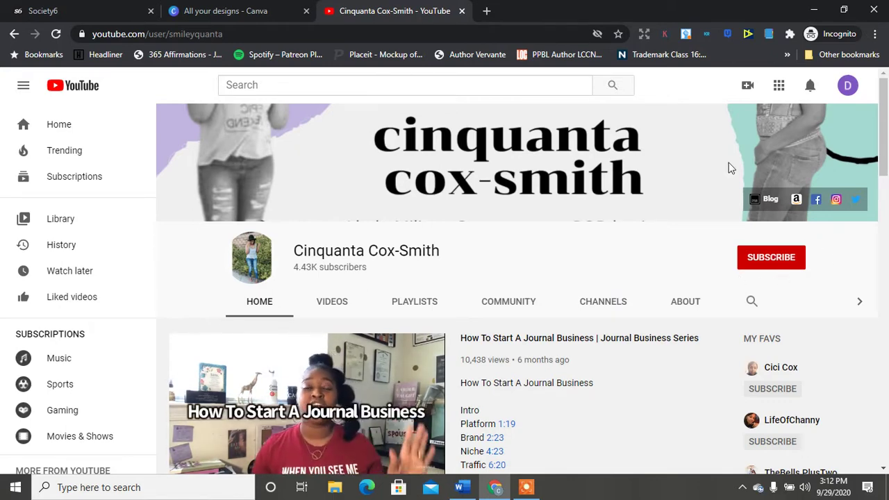
Set the DMS artwork's category to graphic design.
{"action": "left_click", "coordinate": [62, 7]}
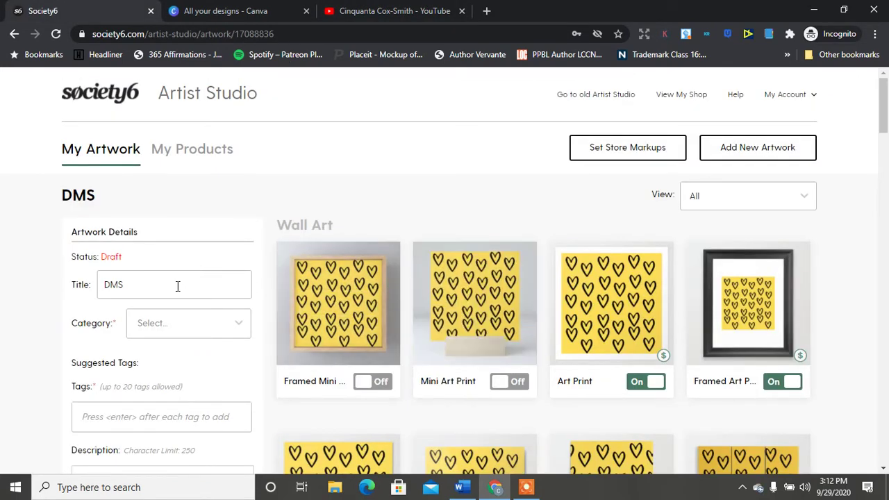
{"action": "left_click", "coordinate": [190, 324]}
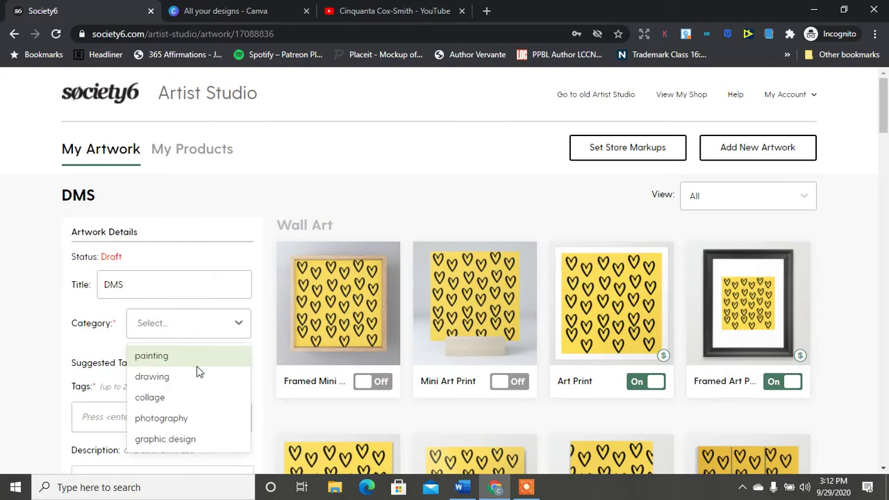
{"action": "left_click", "coordinate": [183, 439]}
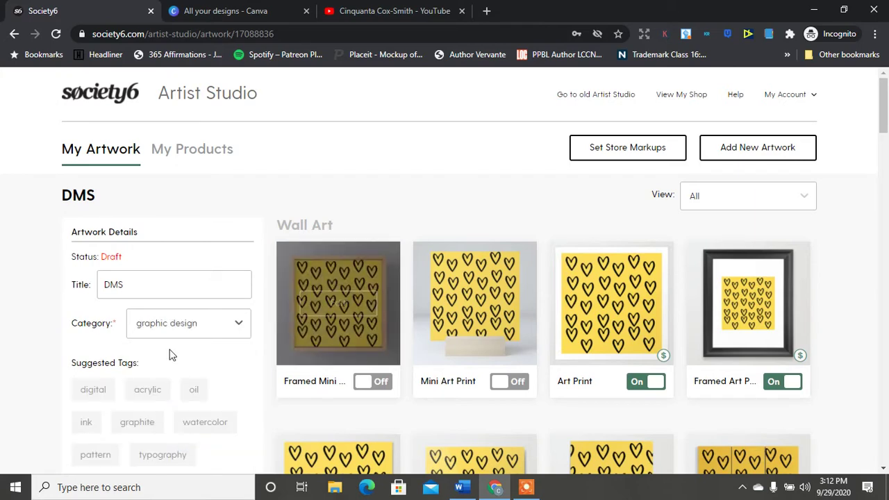
Add the suggested tags typography, black-and-white, pop-art and pattern.
{"action": "scroll", "coordinate": [887, 122], "scroll_direction": "down", "scroll_amount": 2}
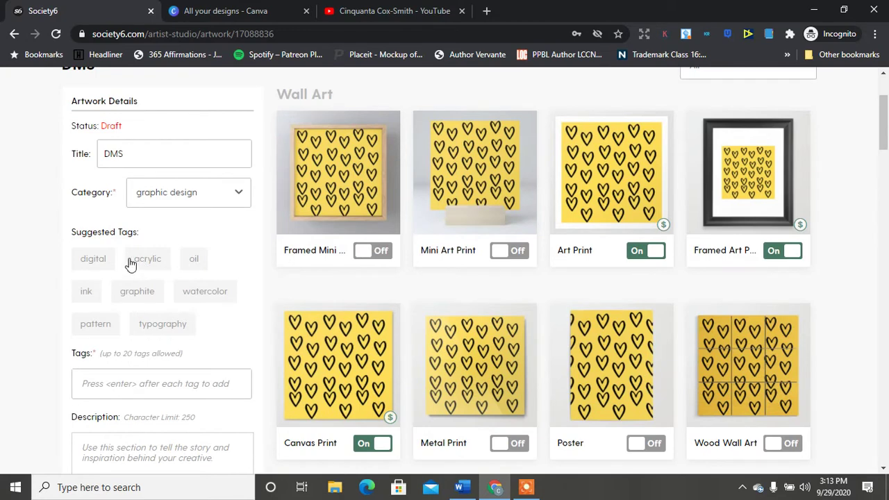
{"action": "left_click", "coordinate": [149, 330]}
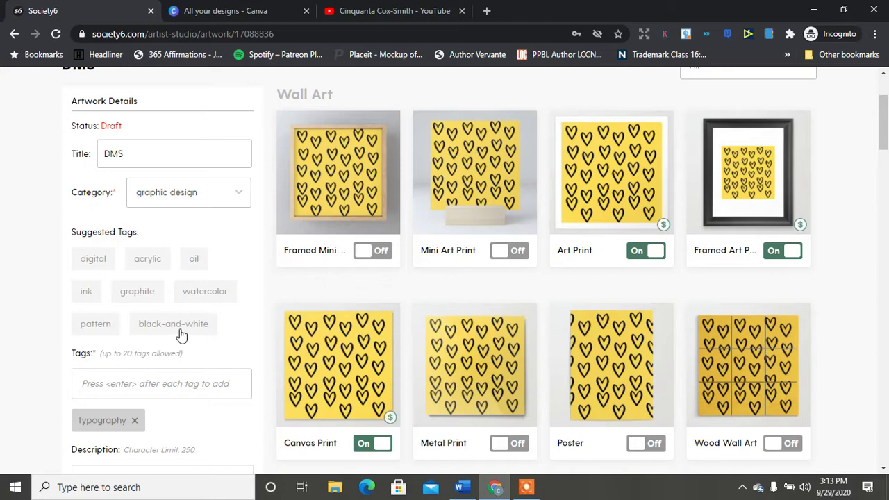
{"action": "left_click", "coordinate": [180, 334]}
{"action": "left_click", "coordinate": [144, 329]}
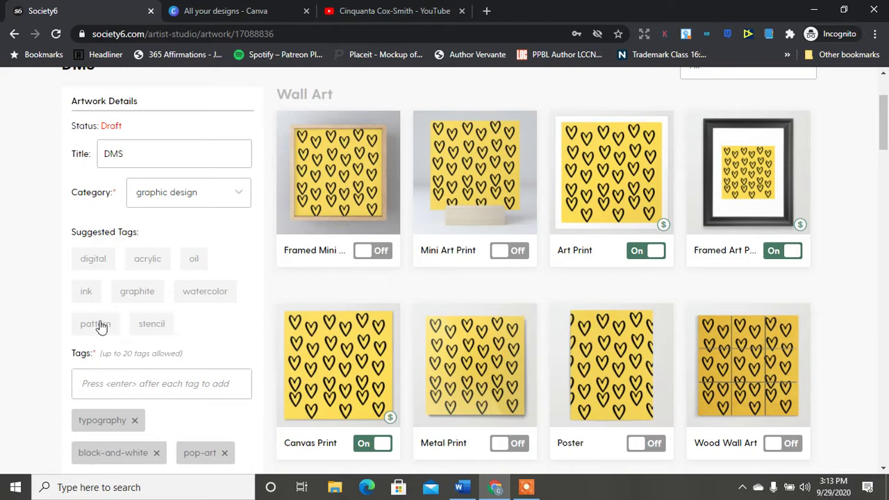
{"action": "left_click", "coordinate": [95, 324]}
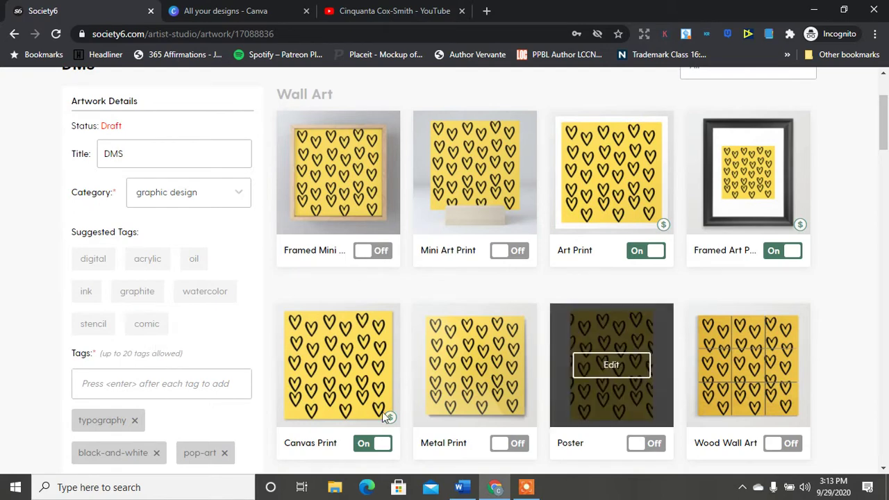
Add the custom tags dearmilitaryspouse and themilitaryspouse.
{"action": "left_click", "coordinate": [146, 389]}
{"action": "type", "text": "dear"}
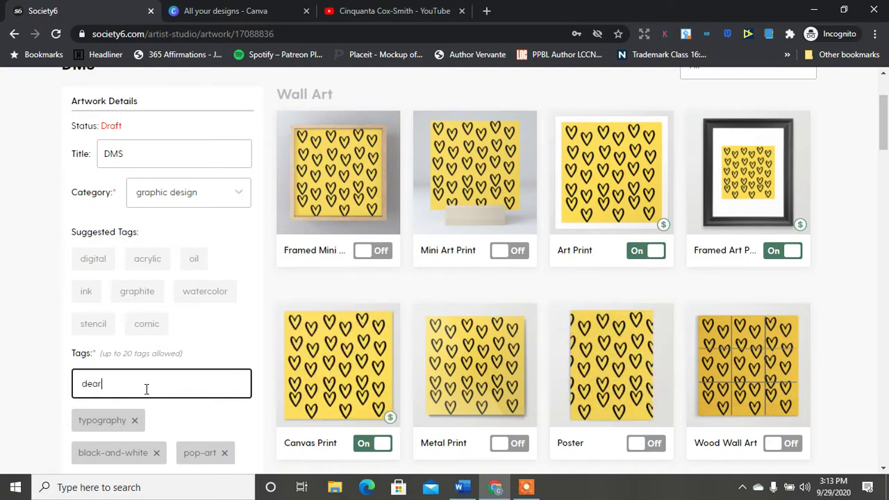
{"action": "type", "text": "militaryspouse"}
{"action": "key", "text": "Return"}
{"action": "type", "text": "themilitaryspouse"}
{"action": "key", "text": "Return"}
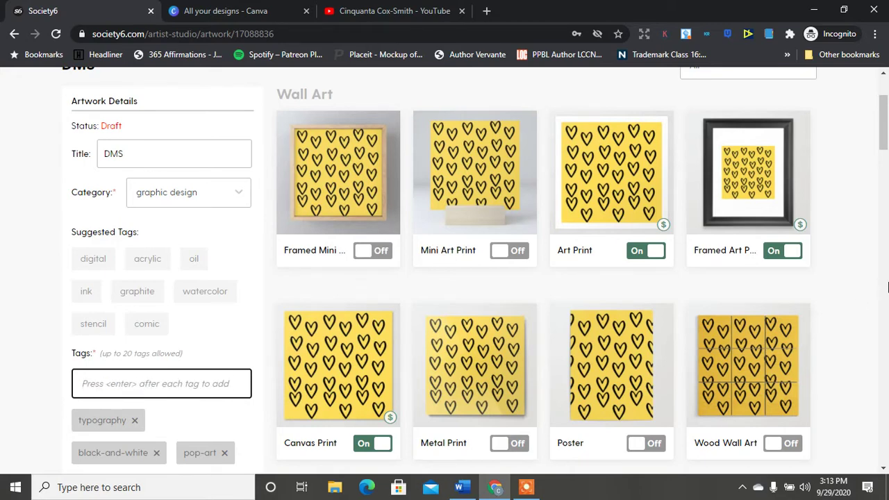
Enter the description 'Dear Military Spouse Logo Design' and save the artwork details.
{"action": "left_click_drag", "start_coordinate": [887, 135], "coordinate": [886, 166]}
{"action": "left_click", "coordinate": [165, 373]}
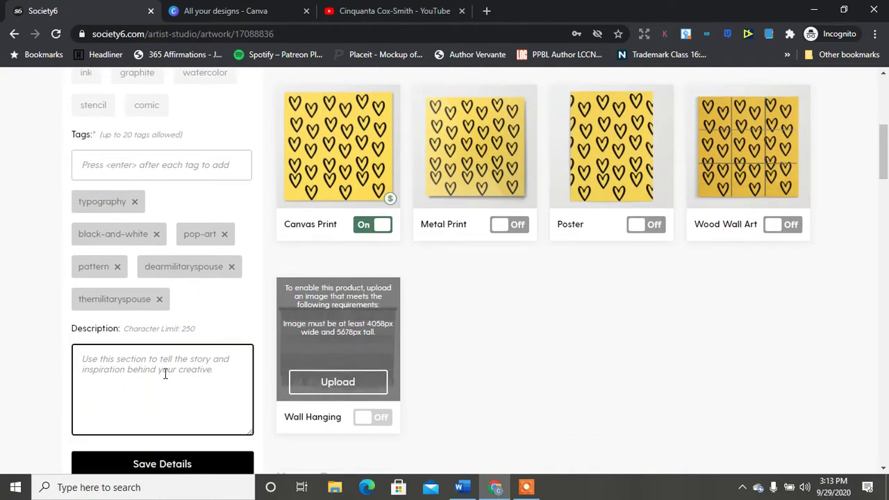
{"action": "type", "text": "Dear Military Spouse Logo Design"}
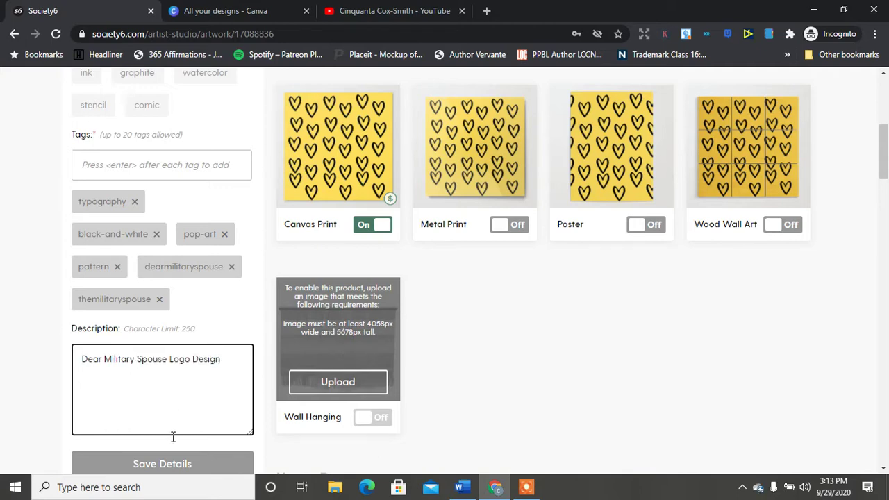
{"action": "left_click", "coordinate": [175, 463]}
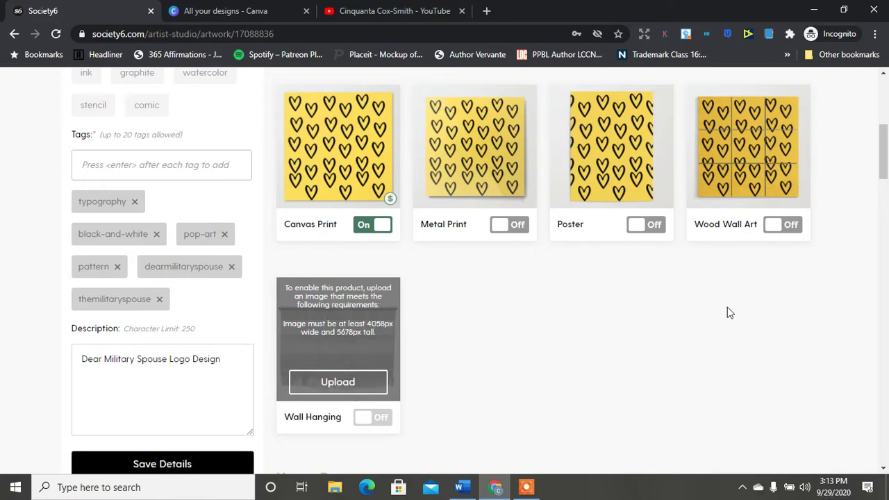
{"action": "left_click_drag", "start_coordinate": [885, 149], "coordinate": [884, 95]}
{"action": "scroll", "coordinate": [885, 122], "scroll_direction": "up", "scroll_amount": 3}
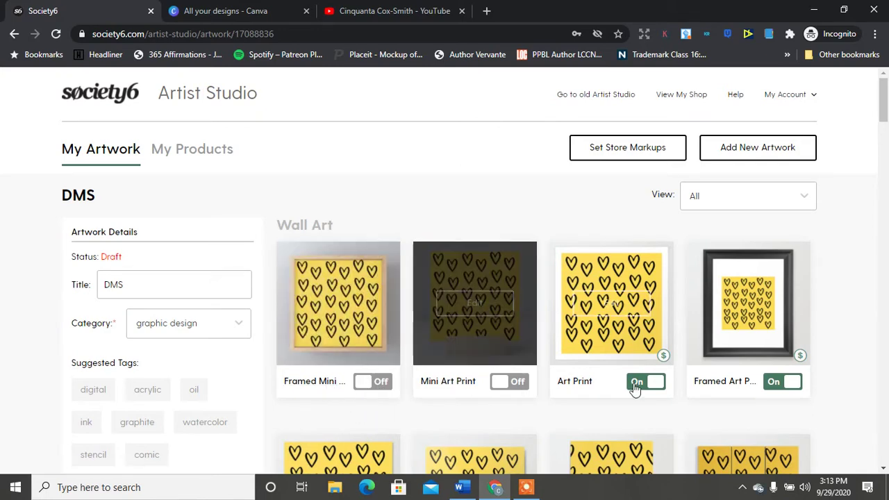
{"action": "scroll", "coordinate": [735, 256], "scroll_direction": "down", "scroll_amount": 2}
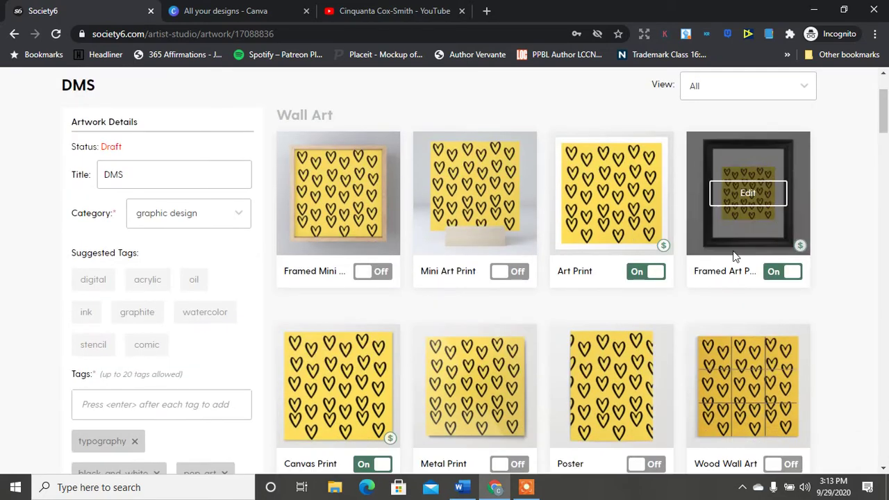
Turn off Framed Art Print and use the Dear Military Spouse logo for the Art Print.
{"action": "left_click", "coordinate": [780, 276]}
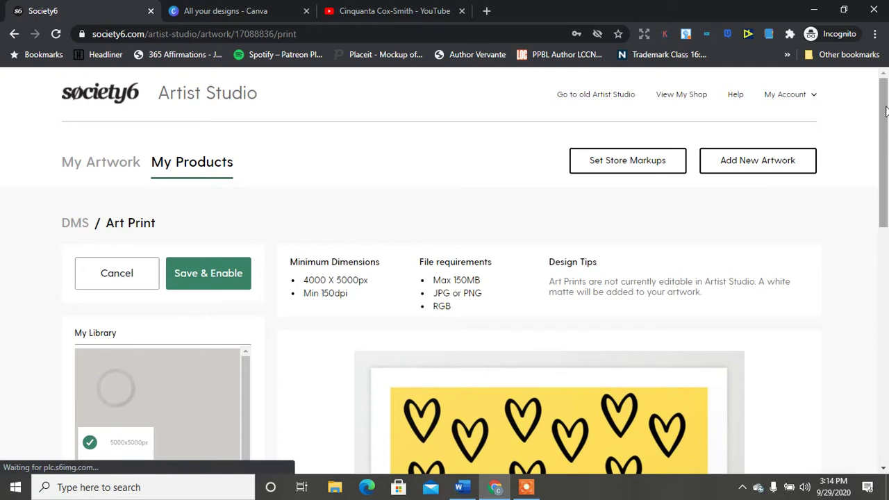
{"action": "left_click_drag", "start_coordinate": [887, 116], "coordinate": [885, 197]}
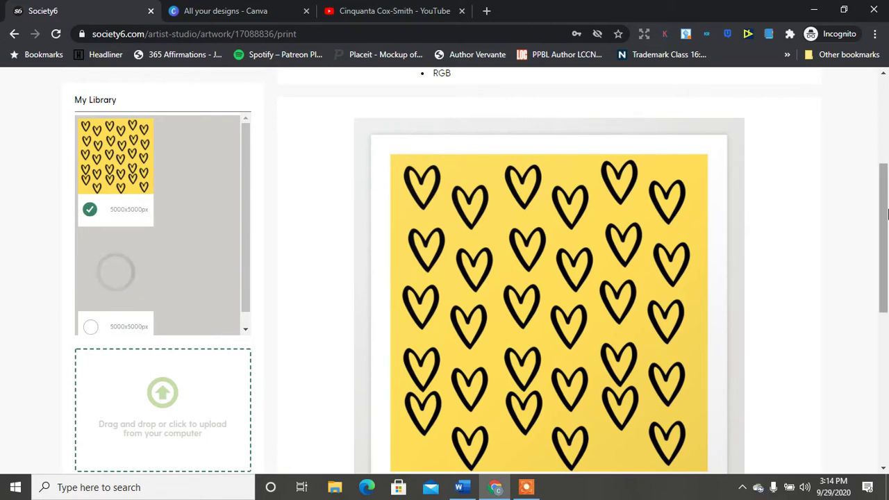
{"action": "left_click_drag", "start_coordinate": [883, 204], "coordinate": [885, 158]}
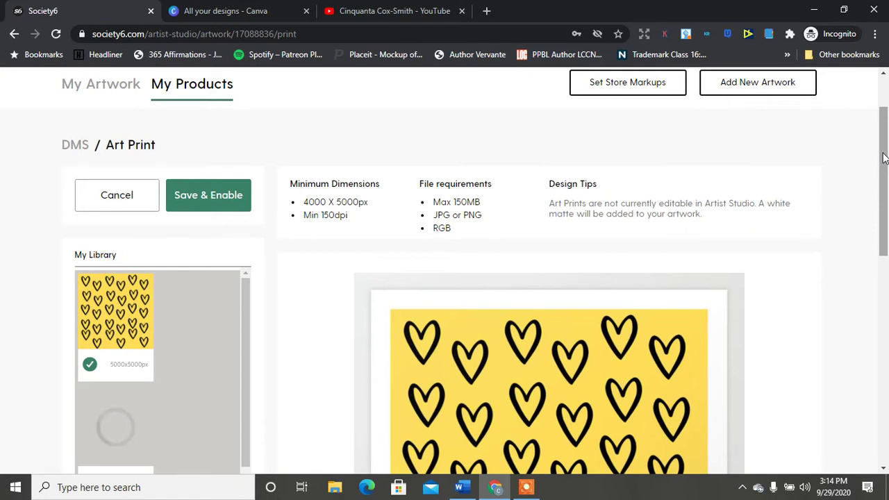
{"action": "left_click_drag", "start_coordinate": [884, 158], "coordinate": [886, 134]}
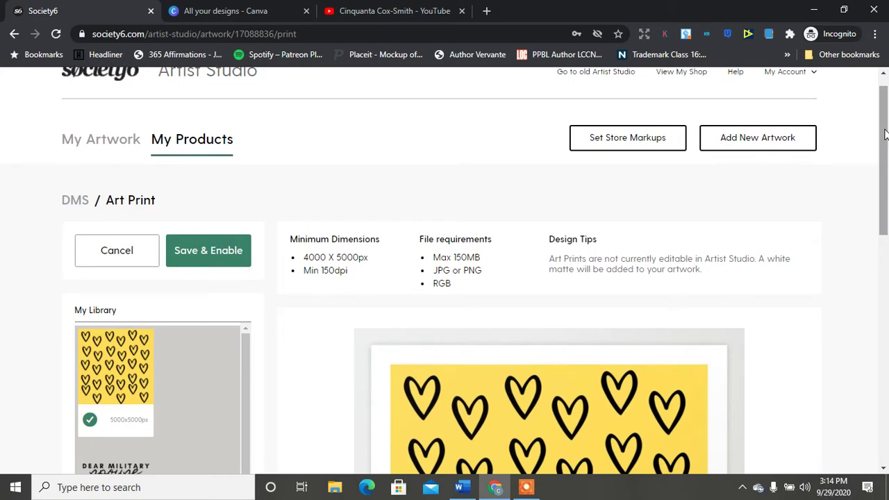
{"action": "mouse_move", "coordinate": [886, 134]}
{"action": "left_mouse_down"}
{"action": "mouse_move", "coordinate": [882, 319]}
{"action": "mouse_move", "coordinate": [887, 137]}
{"action": "left_mouse_up"}
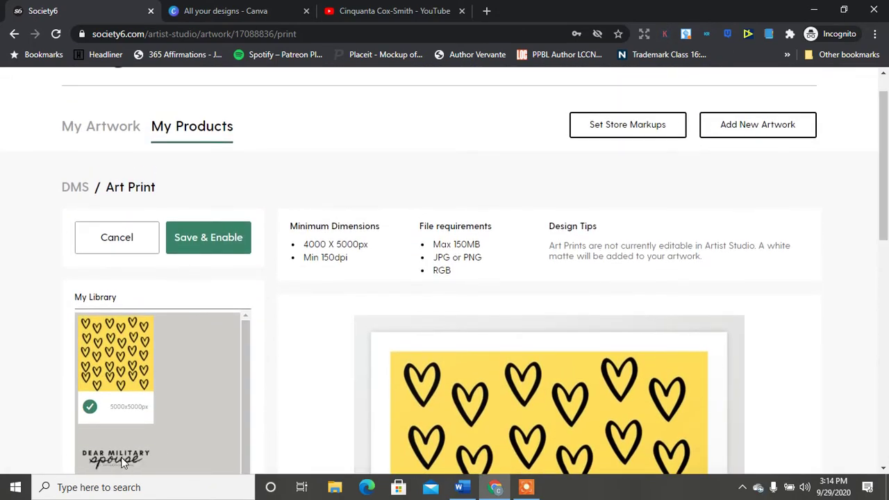
{"action": "left_click_drag", "start_coordinate": [884, 165], "coordinate": [883, 229]}
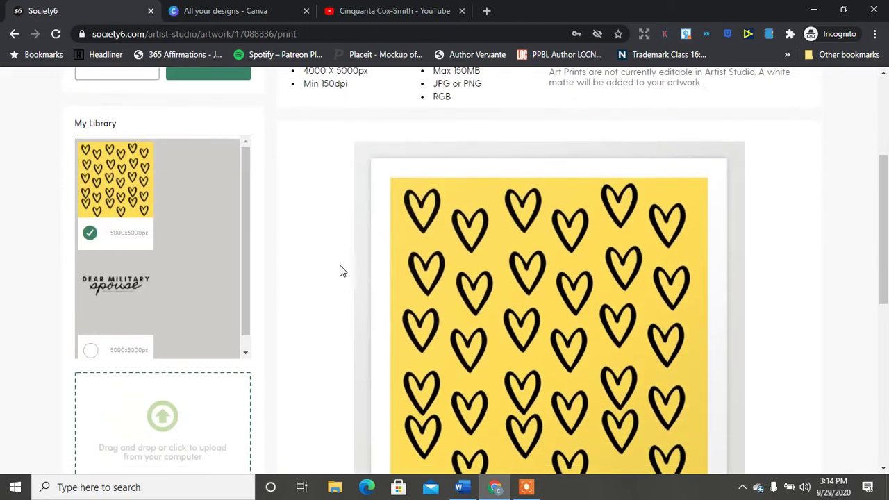
{"action": "left_click", "coordinate": [91, 351]}
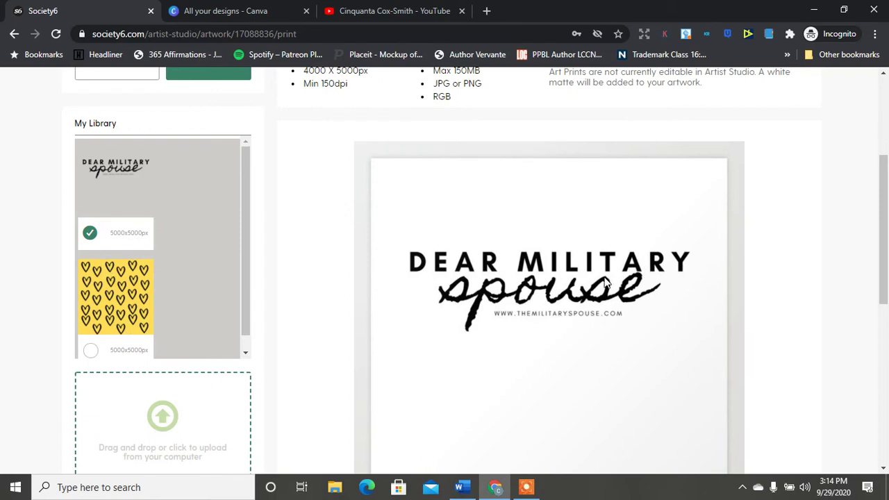
{"action": "left_click_drag", "start_coordinate": [884, 251], "coordinate": [883, 167]}
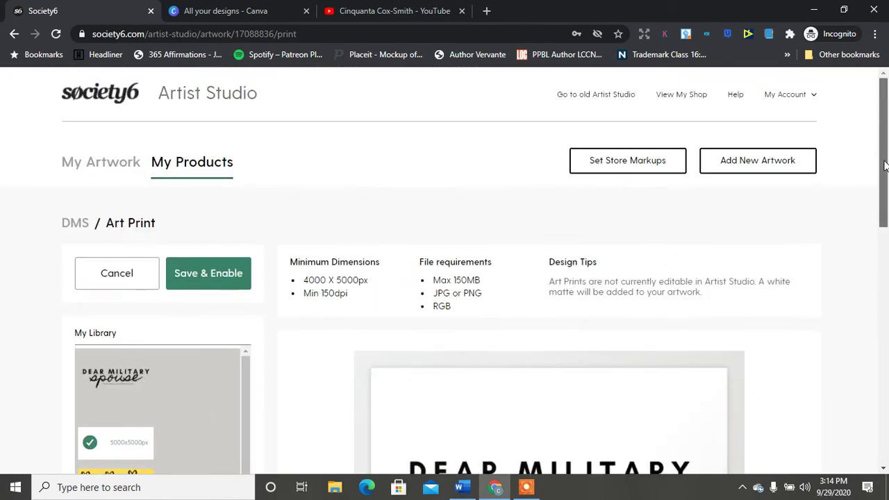
Save and enable the Art Print, returning to the DMS product list.
{"action": "left_click", "coordinate": [196, 278]}
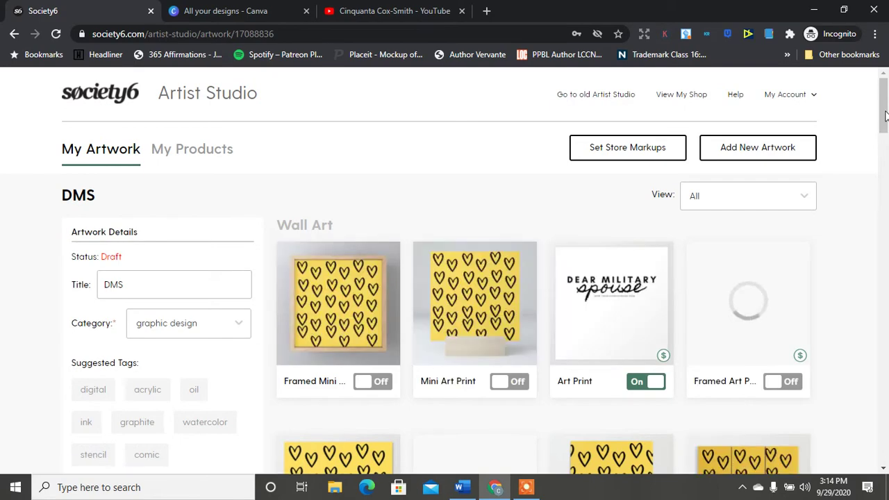
{"action": "left_click_drag", "start_coordinate": [885, 115], "coordinate": [885, 151]}
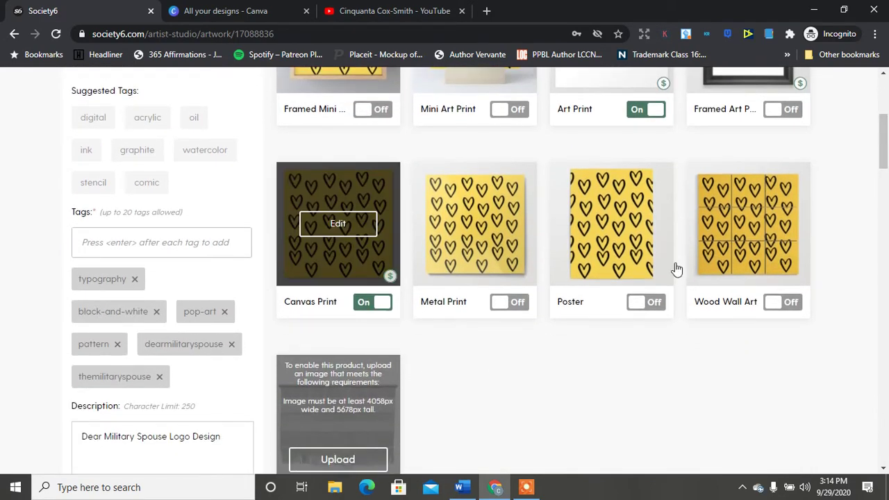
{"action": "left_click_drag", "start_coordinate": [885, 125], "coordinate": [885, 141]}
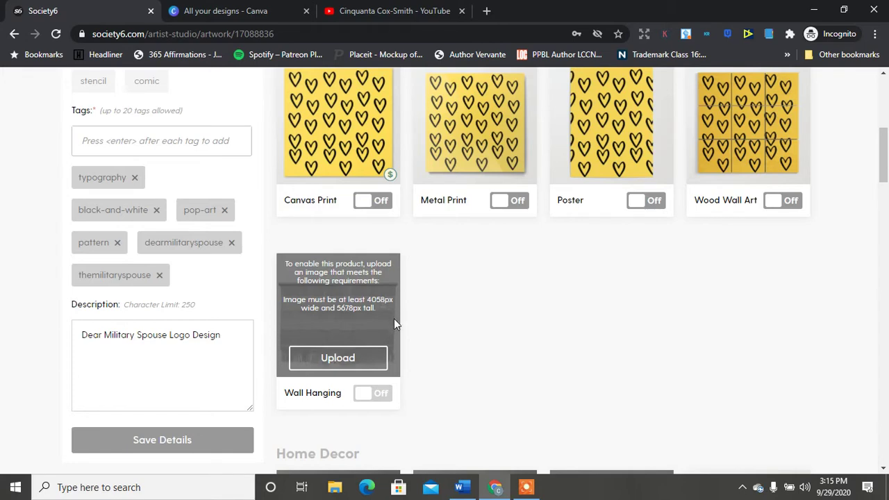
{"action": "left_click_drag", "start_coordinate": [884, 167], "coordinate": [880, 211]}
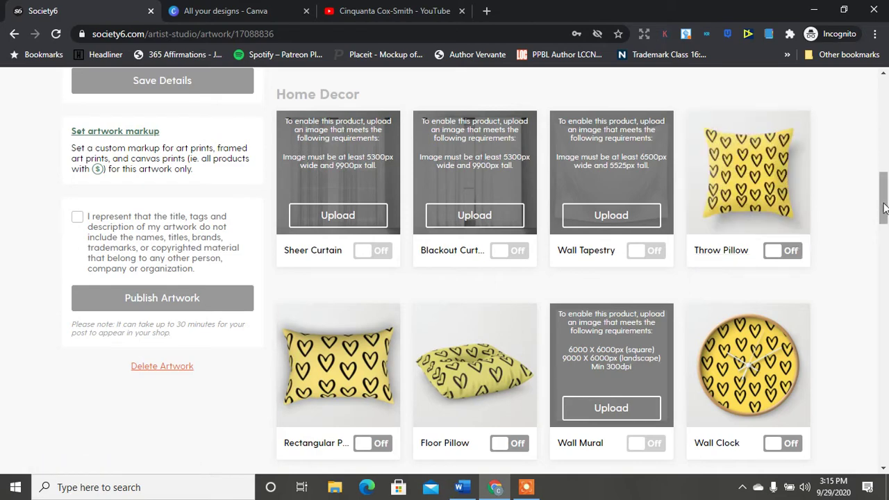
Switch the Rectangular Pillow on and review the remaining product categories.
{"action": "scroll", "coordinate": [885, 209], "scroll_direction": "down", "scroll_amount": 1}
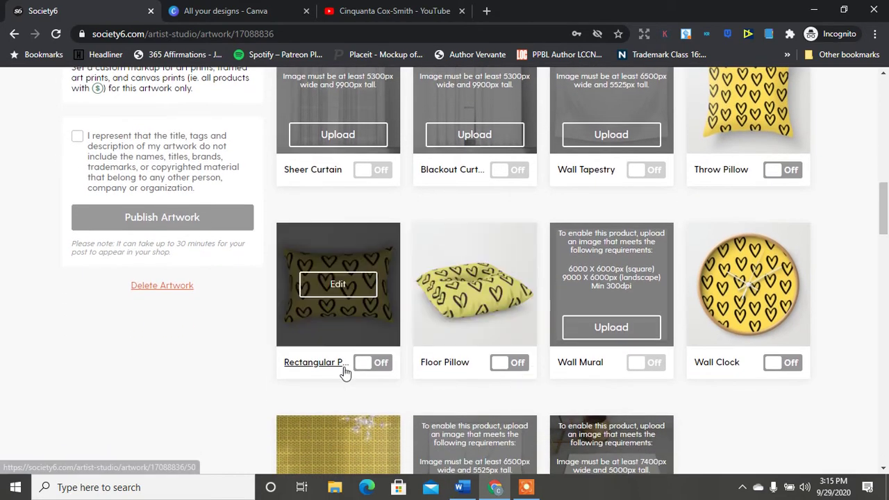
{"action": "left_click", "coordinate": [375, 362]}
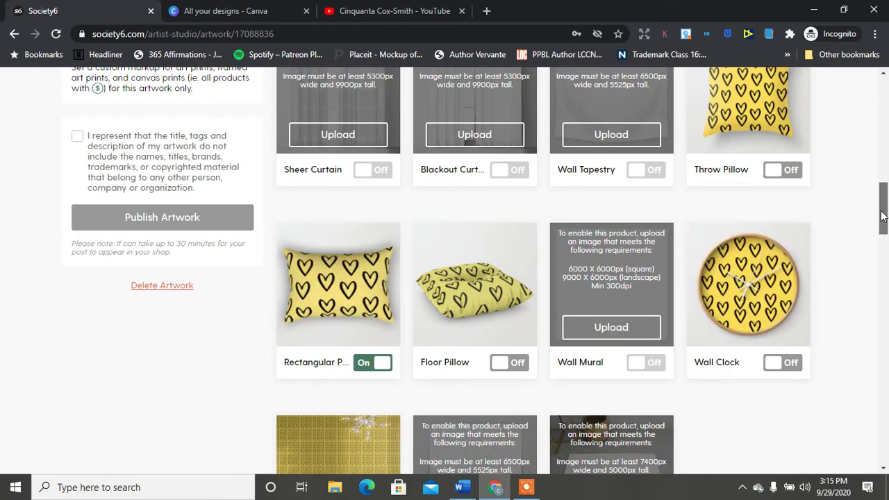
{"action": "scroll", "coordinate": [882, 216], "scroll_direction": "down", "scroll_amount": 3}
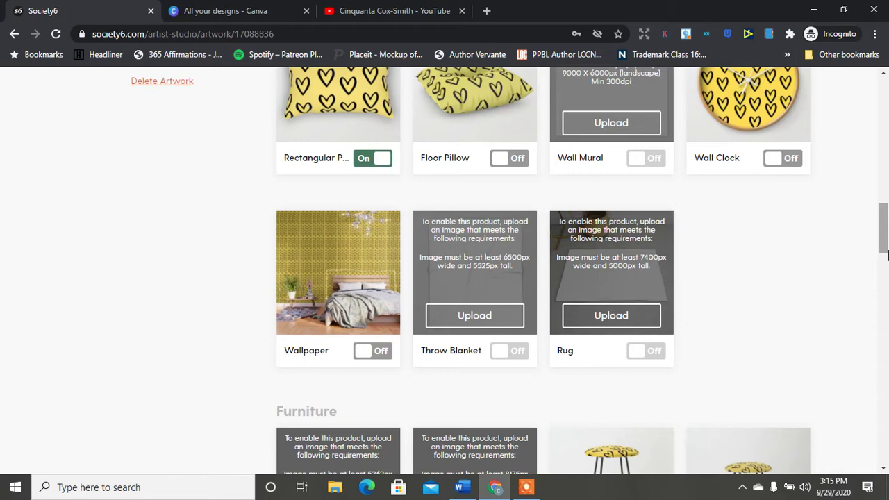
{"action": "scroll", "coordinate": [885, 233], "scroll_direction": "down", "scroll_amount": 3}
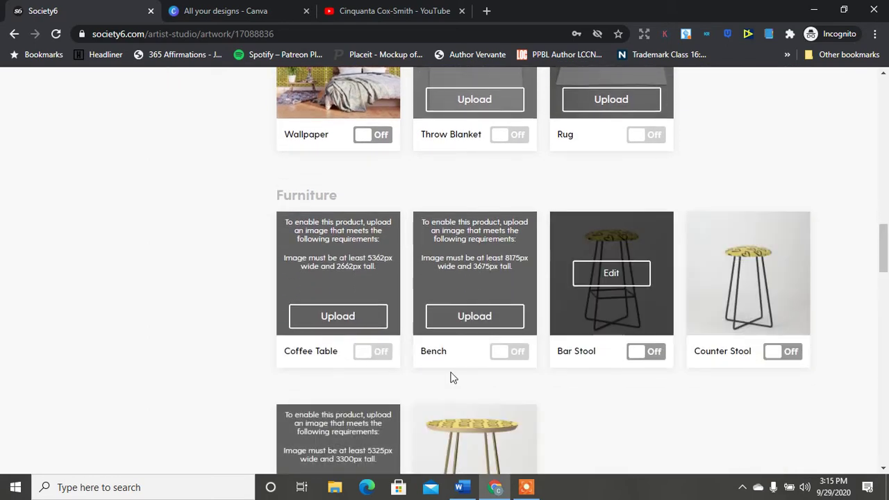
{"action": "scroll", "coordinate": [887, 275], "scroll_direction": "down", "scroll_amount": 3}
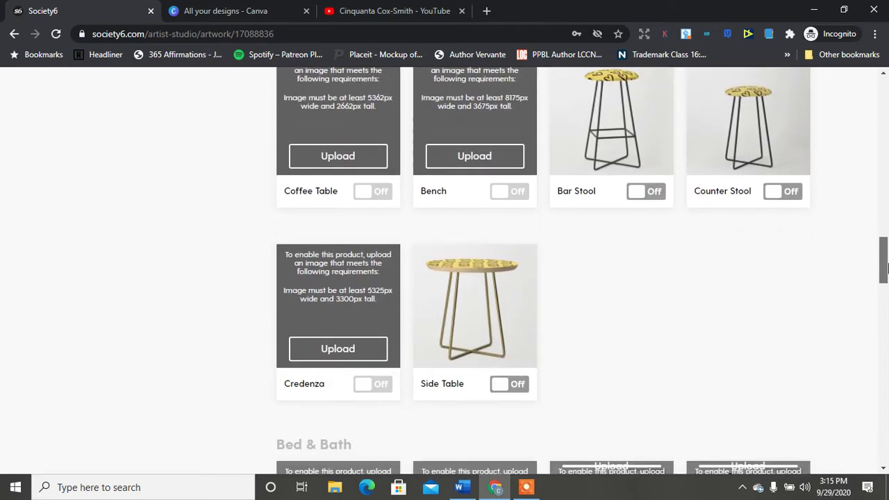
{"action": "left_click_drag", "start_coordinate": [886, 276], "coordinate": [886, 281]}
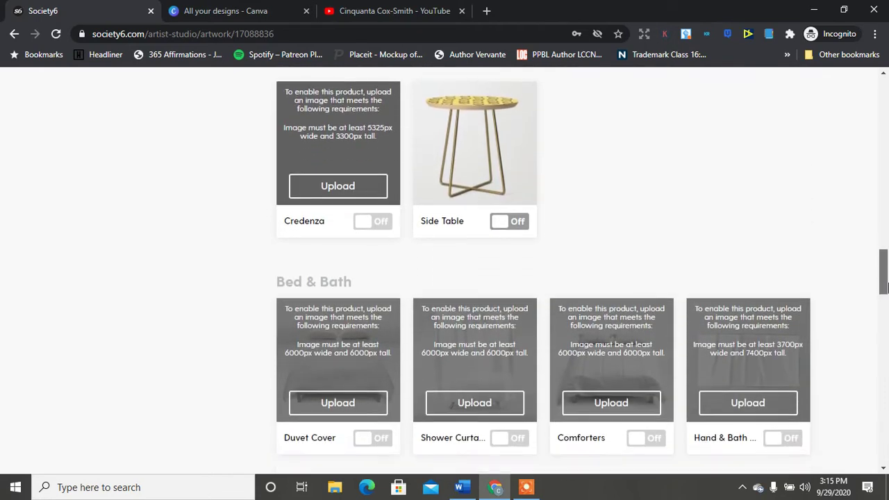
{"action": "scroll", "coordinate": [884, 288], "scroll_direction": "down", "scroll_amount": 2}
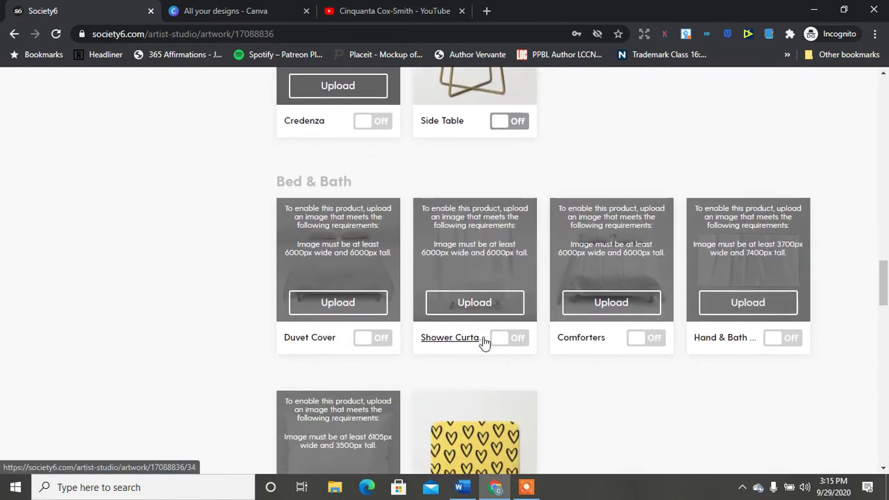
{"action": "left_click_drag", "start_coordinate": [885, 293], "coordinate": [886, 334]}
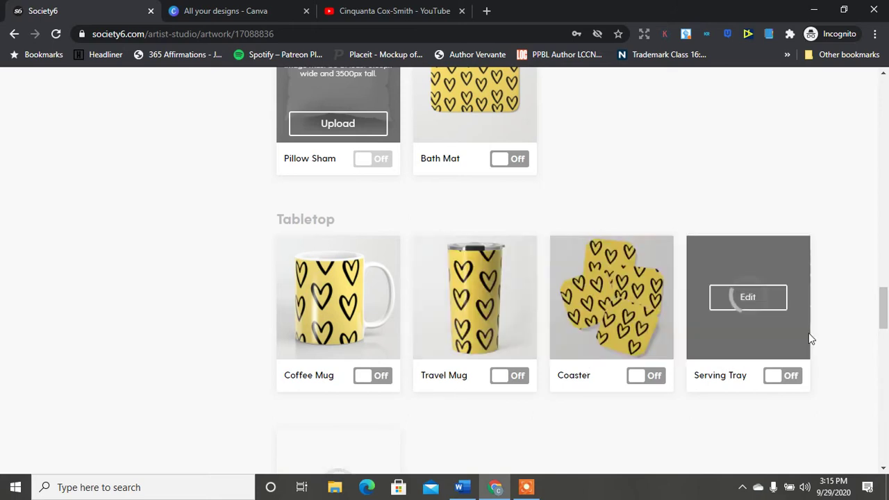
{"action": "left_click_drag", "start_coordinate": [886, 319], "coordinate": [886, 346]}
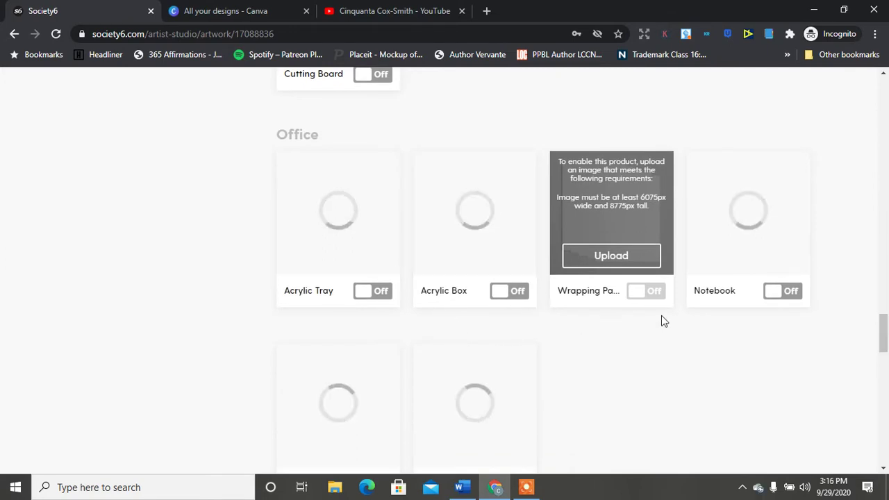
{"action": "left_click_drag", "start_coordinate": [886, 340], "coordinate": [885, 421]}
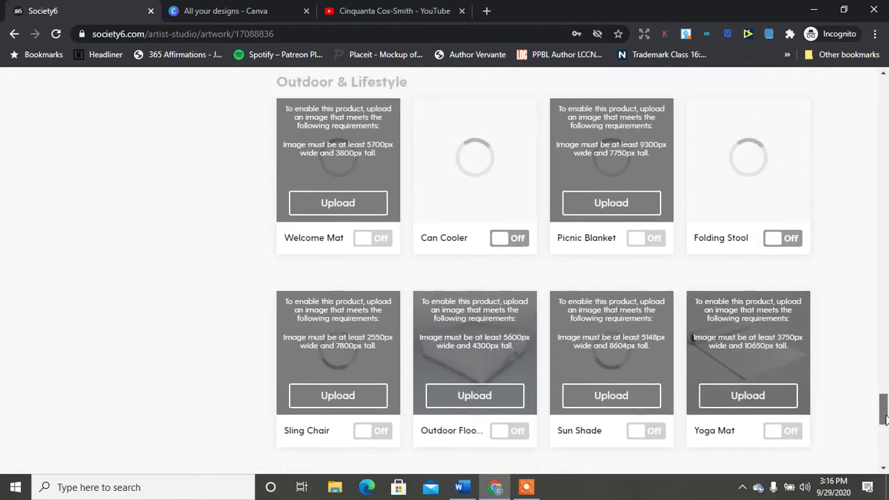
{"action": "scroll", "coordinate": [885, 410], "scroll_direction": "up", "scroll_amount": 1}
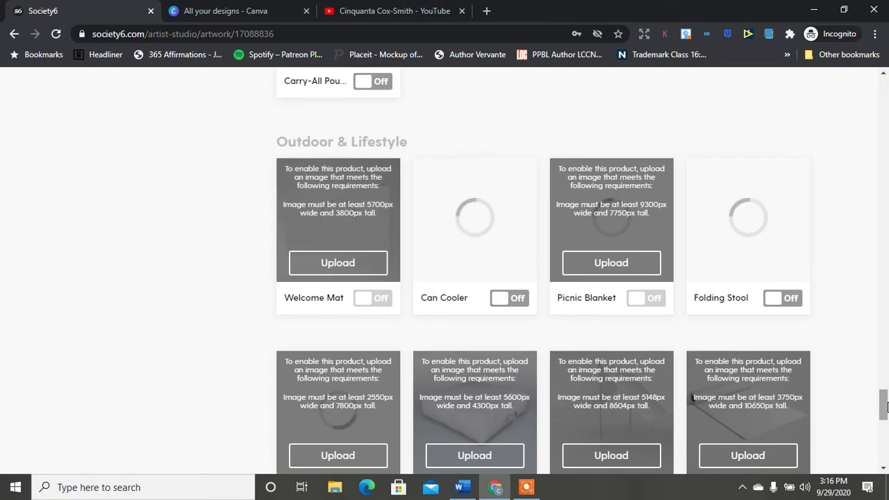
{"action": "left_click_drag", "start_coordinate": [886, 407], "coordinate": [887, 149]}
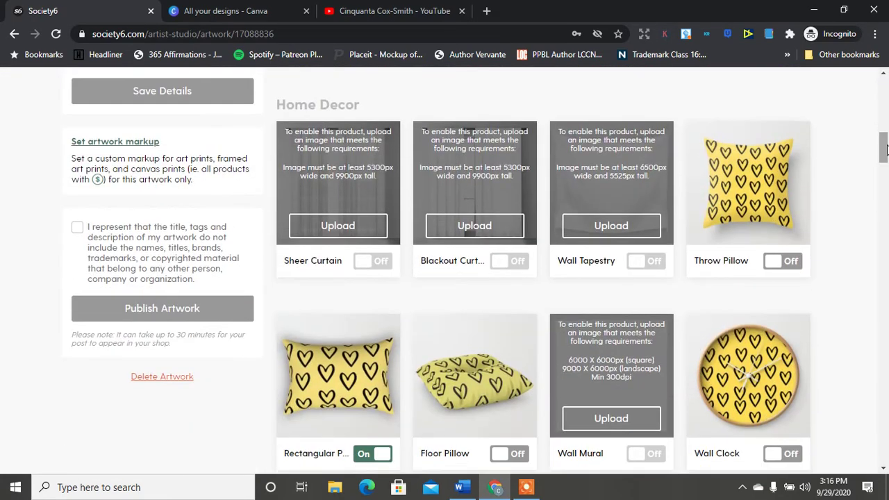
Confirm no protected material is used, enable the Travel Mug, and publish DMS.
{"action": "left_click", "coordinate": [78, 232]}
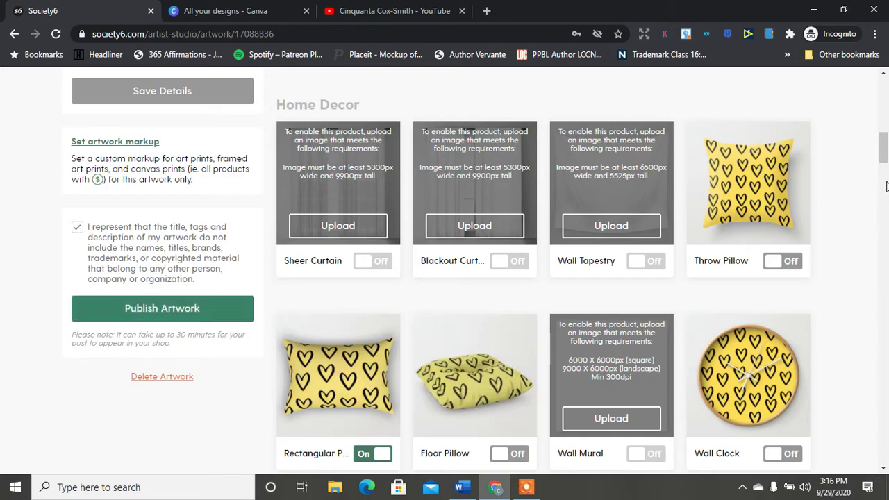
{"action": "left_click_drag", "start_coordinate": [884, 158], "coordinate": [885, 264]}
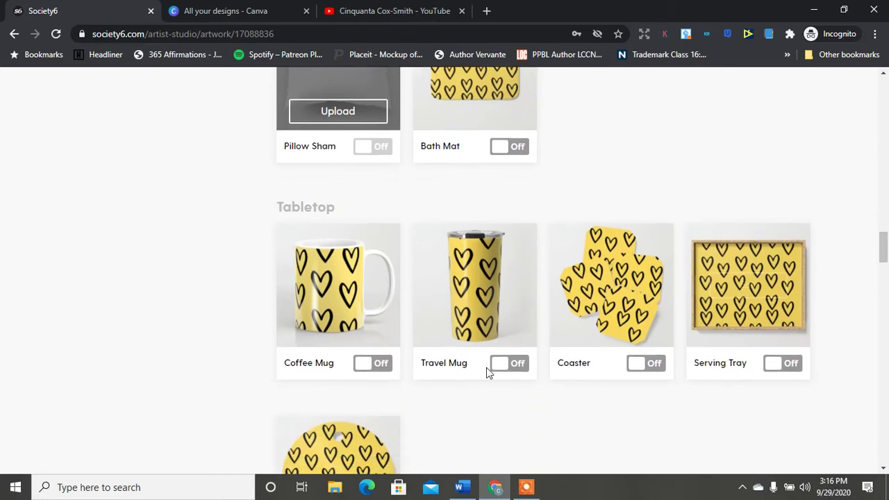
{"action": "left_click", "coordinate": [510, 364]}
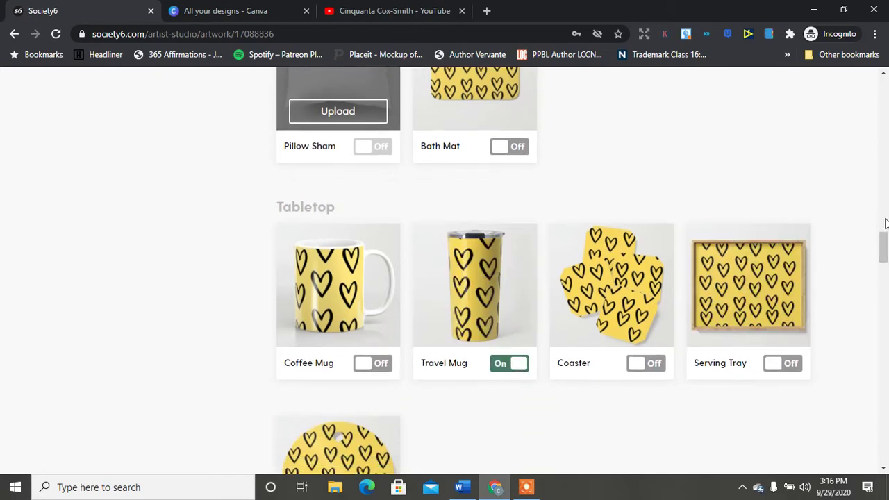
{"action": "left_click_drag", "start_coordinate": [884, 259], "coordinate": [879, 171]}
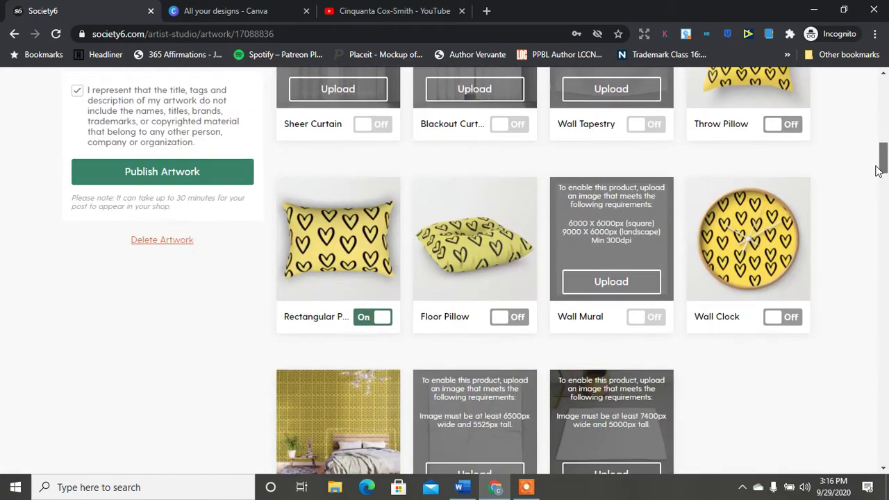
{"action": "left_click", "coordinate": [195, 173]}
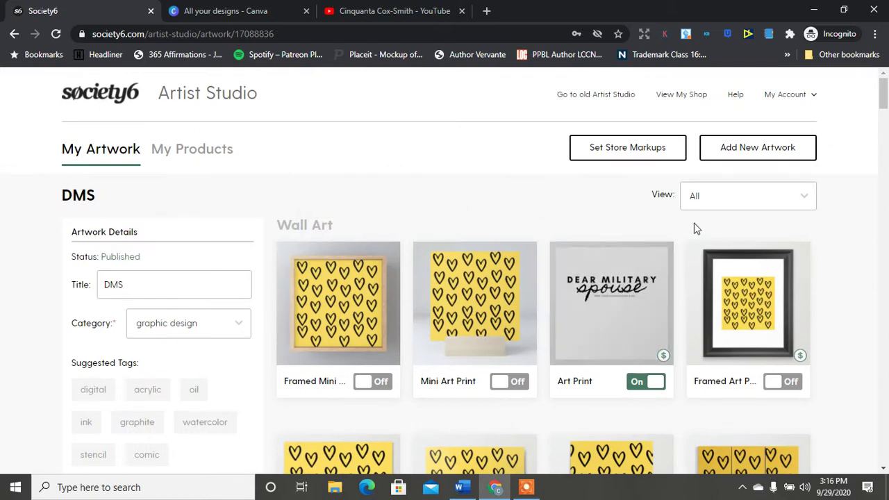
{"action": "left_click_drag", "start_coordinate": [886, 88], "coordinate": [866, 59]}
{"action": "mouse_move", "coordinate": [785, 108]}
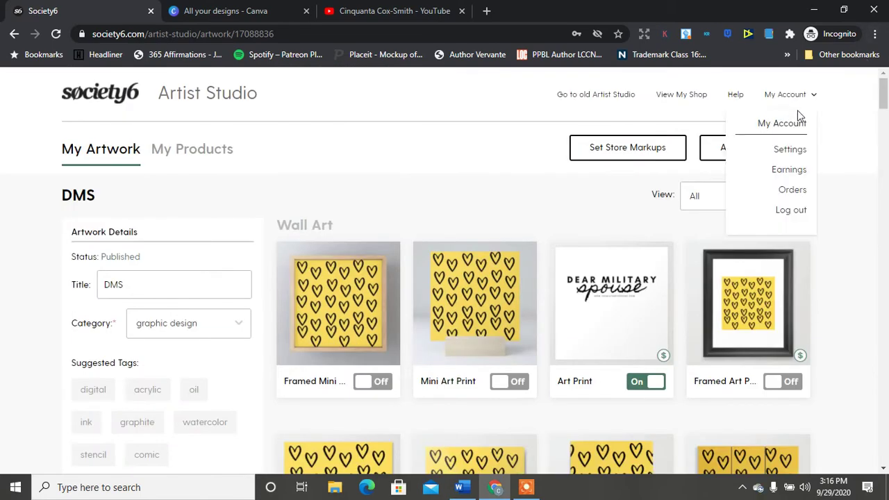
View the public Dear Military Spouse shop filtered to Wall Art, then Art Prints.
{"action": "left_click", "coordinate": [671, 97]}
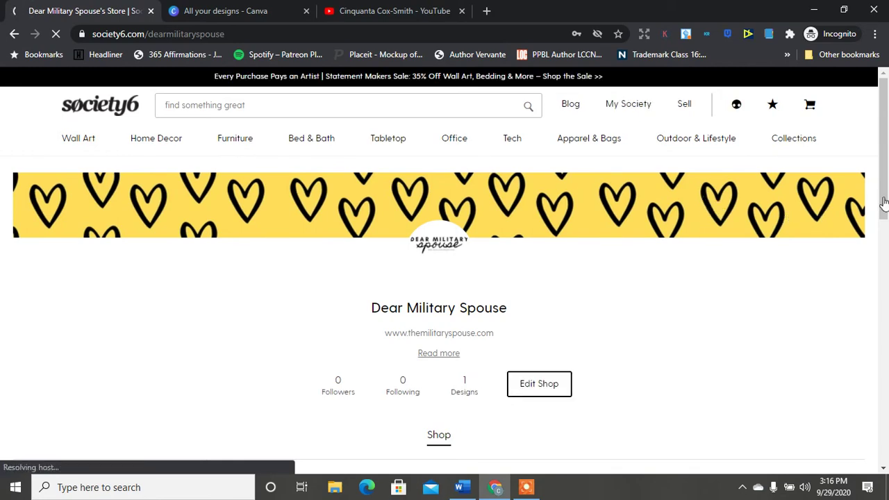
{"action": "scroll", "coordinate": [888, 182], "scroll_direction": "down", "scroll_amount": 1}
{"action": "left_click_drag", "start_coordinate": [888, 182], "coordinate": [888, 304]}
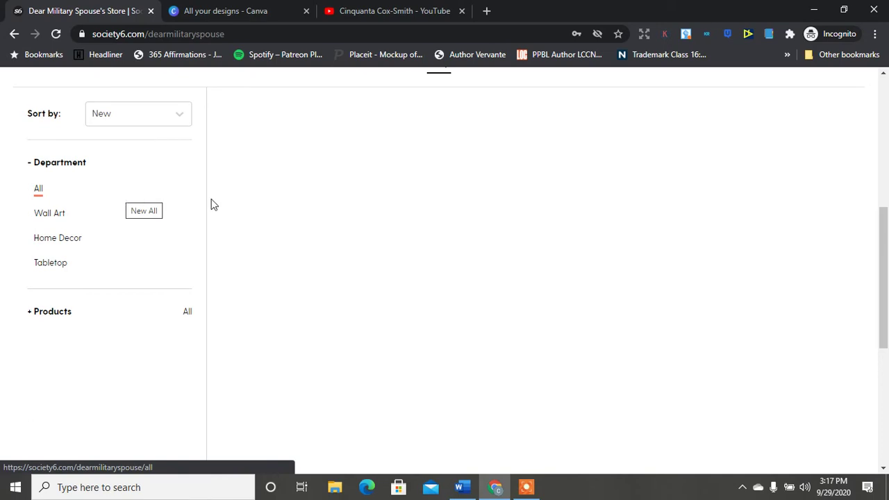
{"action": "left_click", "coordinate": [64, 221]}
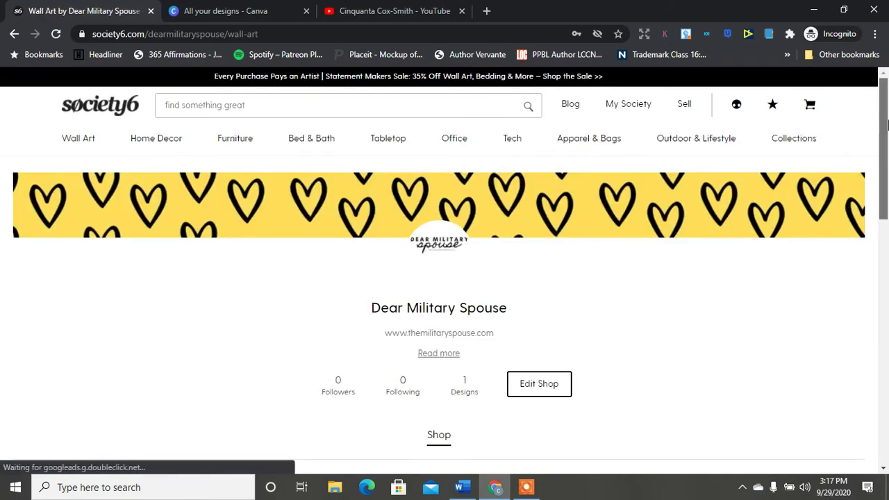
{"action": "left_click_drag", "start_coordinate": [887, 124], "coordinate": [887, 233]}
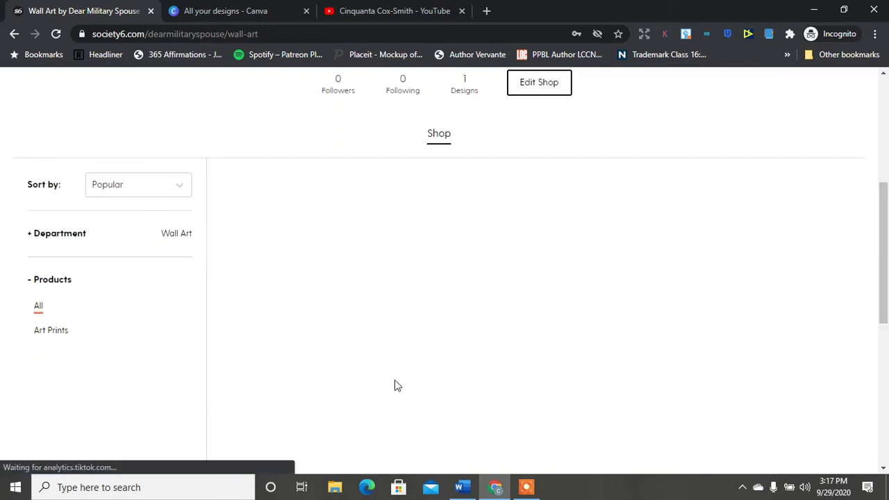
{"action": "left_click", "coordinate": [51, 330]}
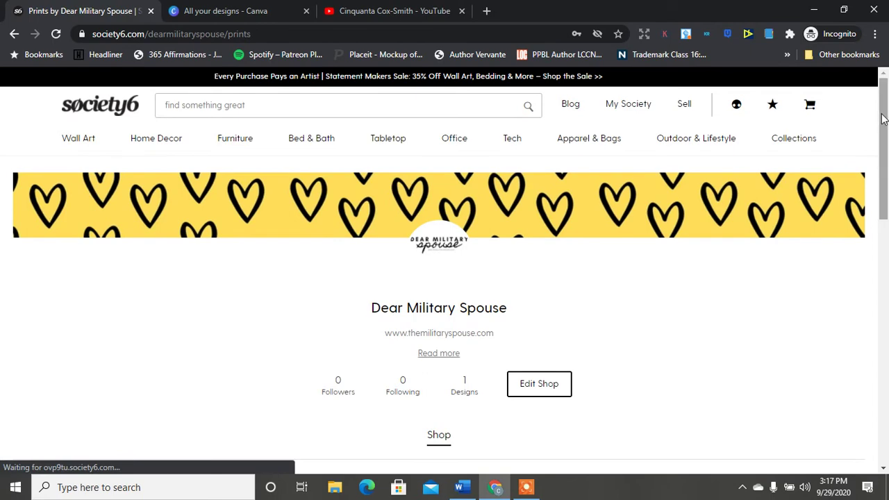
{"action": "mouse_move", "coordinate": [884, 120]}
{"action": "left_mouse_down"}
{"action": "mouse_move", "coordinate": [887, 313]}
{"action": "mouse_move", "coordinate": [886, 129]}
{"action": "left_mouse_up"}
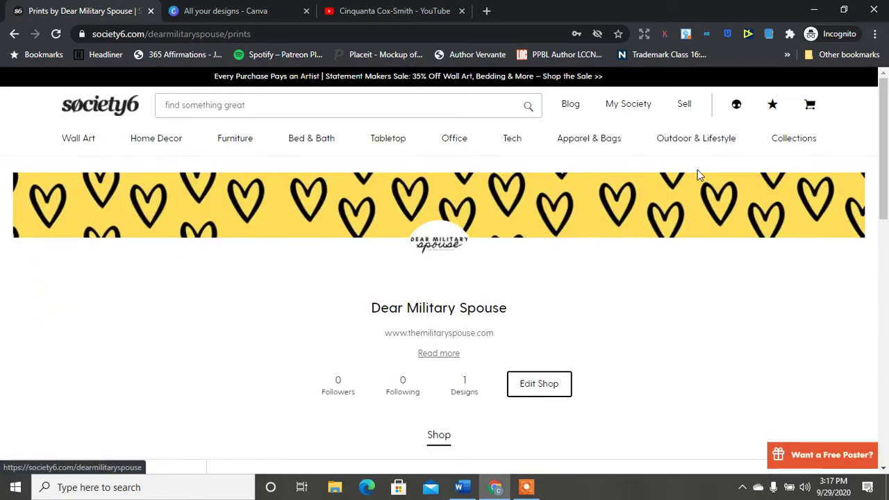
{"action": "mouse_move", "coordinate": [738, 105]}
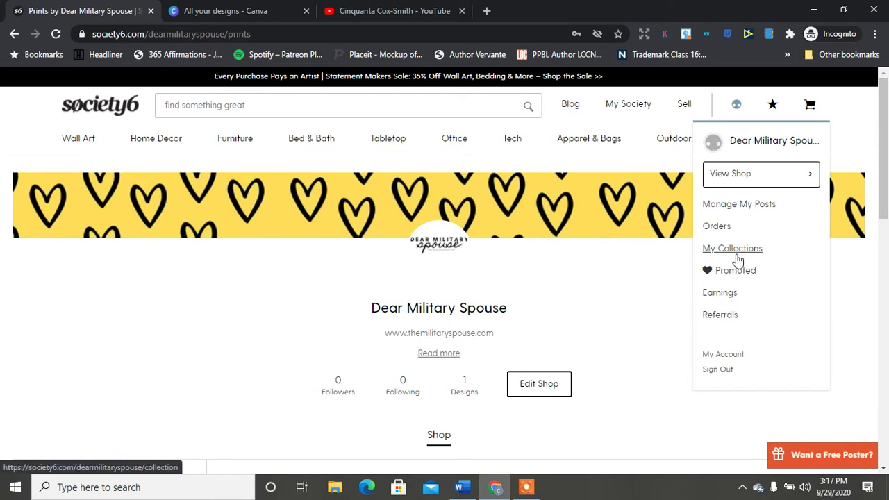
Check under My Products that DMS is listed as an enabled Art Print.
{"action": "left_click", "coordinate": [745, 207]}
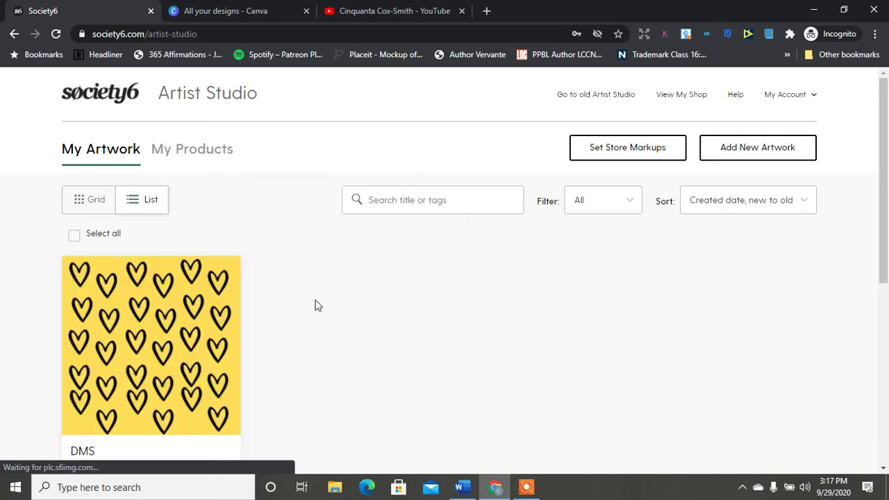
{"action": "left_click", "coordinate": [212, 157]}
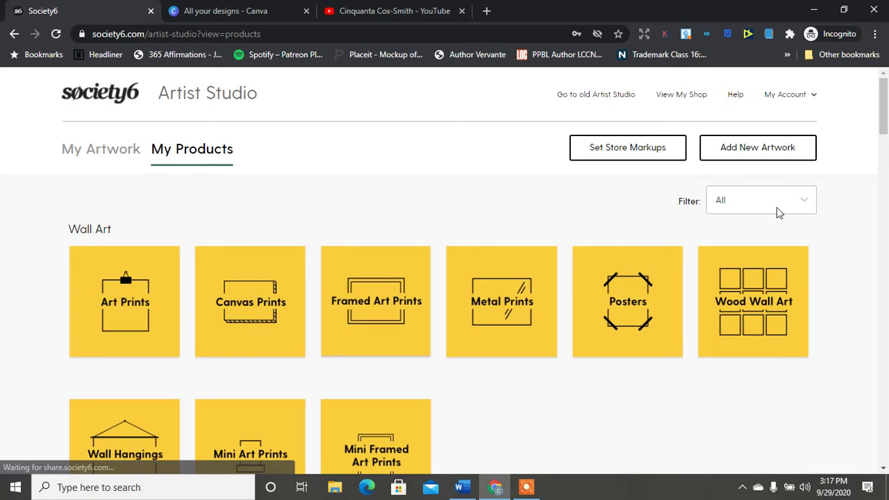
{"action": "left_click_drag", "start_coordinate": [885, 119], "coordinate": [886, 133]}
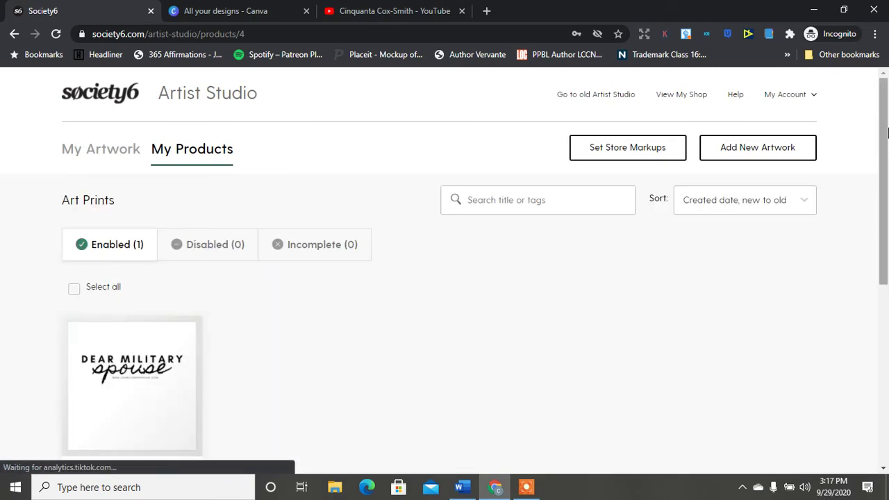
{"action": "left_click_drag", "start_coordinate": [886, 158], "coordinate": [886, 229]}
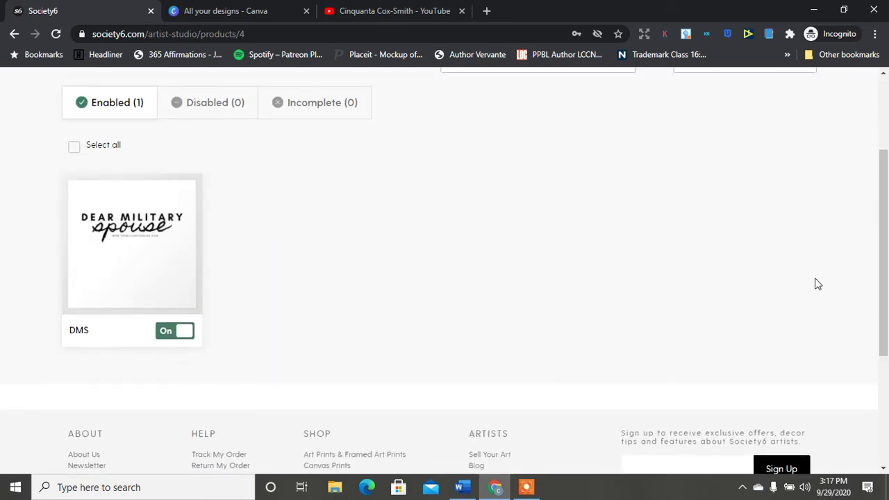
{"action": "left_click_drag", "start_coordinate": [886, 262], "coordinate": [888, 191]}
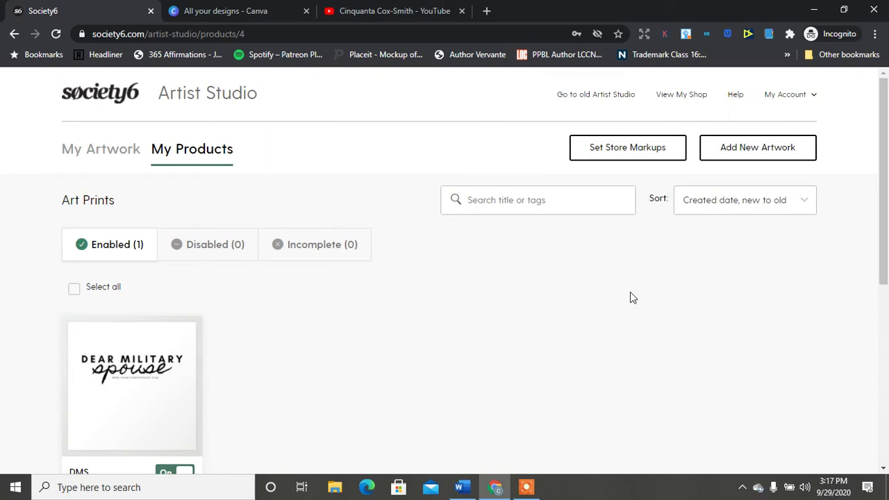
{"action": "left_click", "coordinate": [816, 94]}
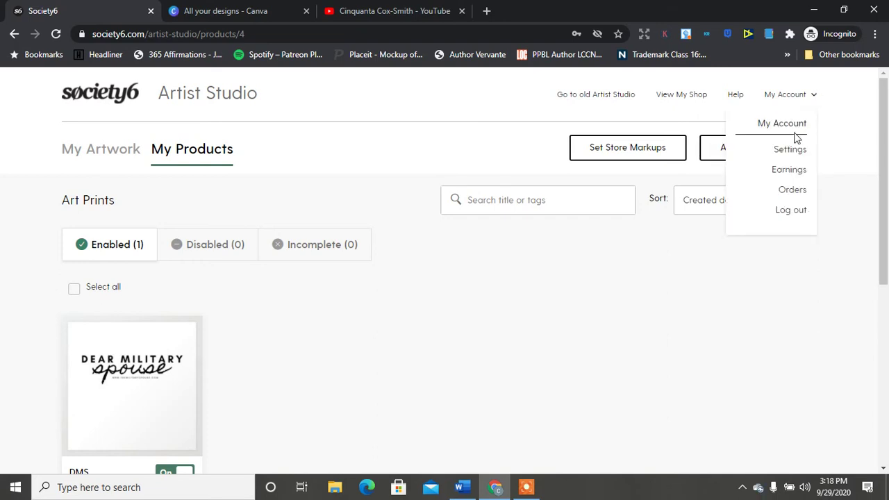
{"action": "left_click", "coordinate": [565, 265]}
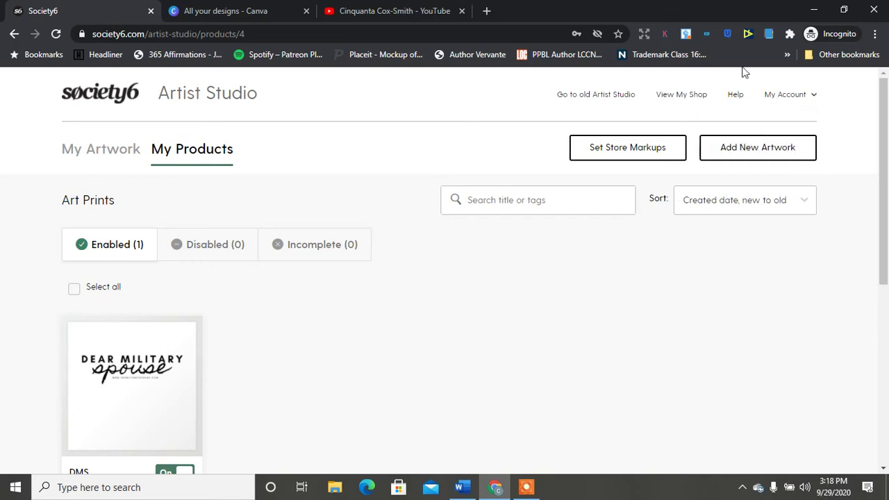
{"action": "mouse_move", "coordinate": [783, 113]}
Go from the Society6 home page to the Dear Military Spouse shop and expand its Products filter.
{"action": "left_click", "coordinate": [100, 102]}
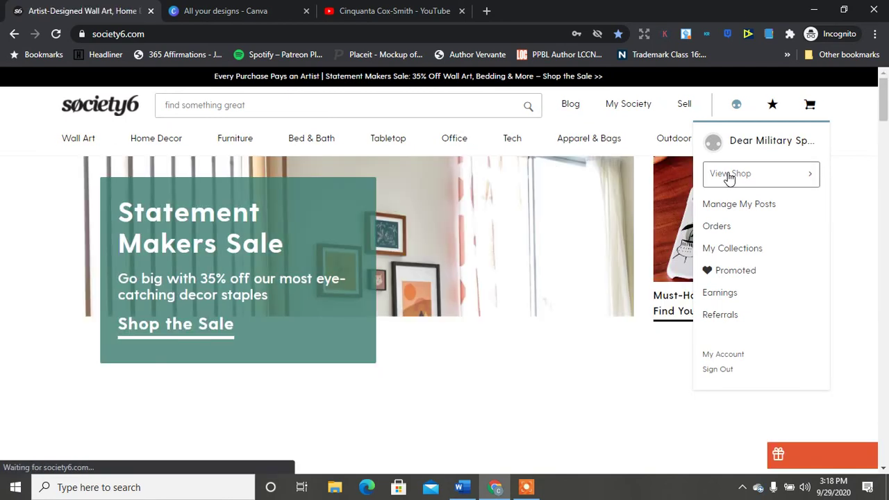
{"action": "left_click", "coordinate": [729, 175]}
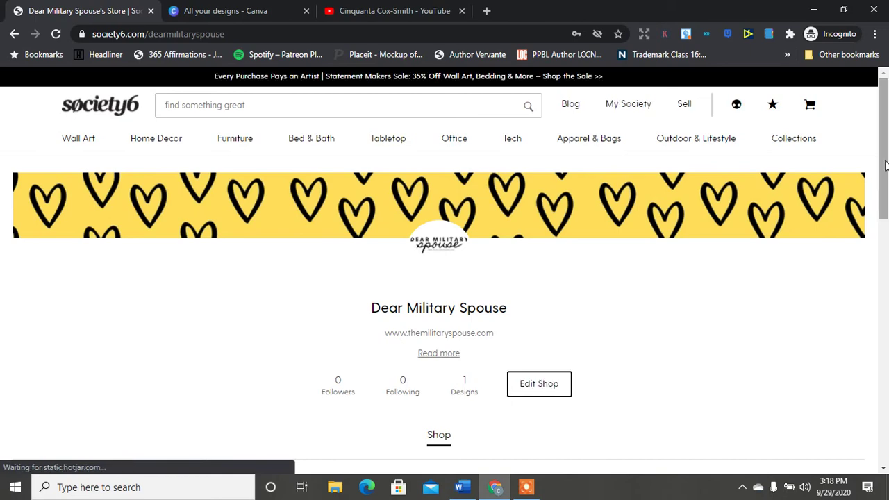
{"action": "left_click_drag", "start_coordinate": [886, 111], "coordinate": [886, 220]}
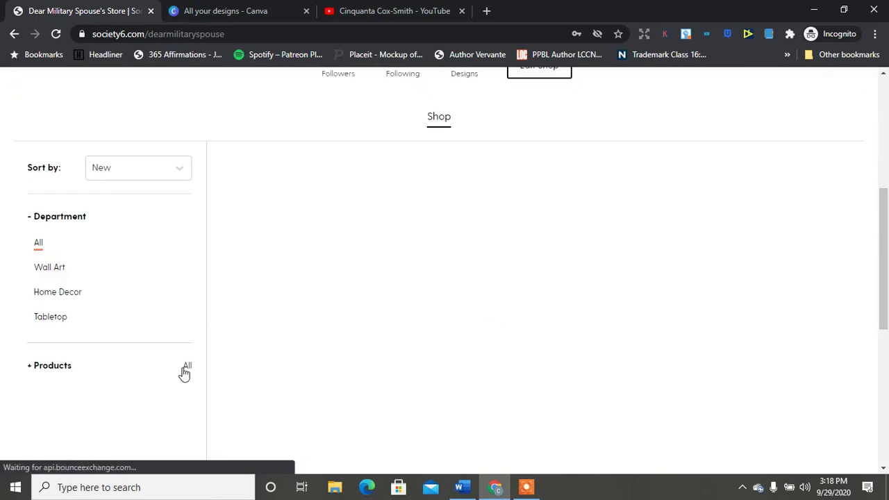
{"action": "left_click", "coordinate": [188, 368]}
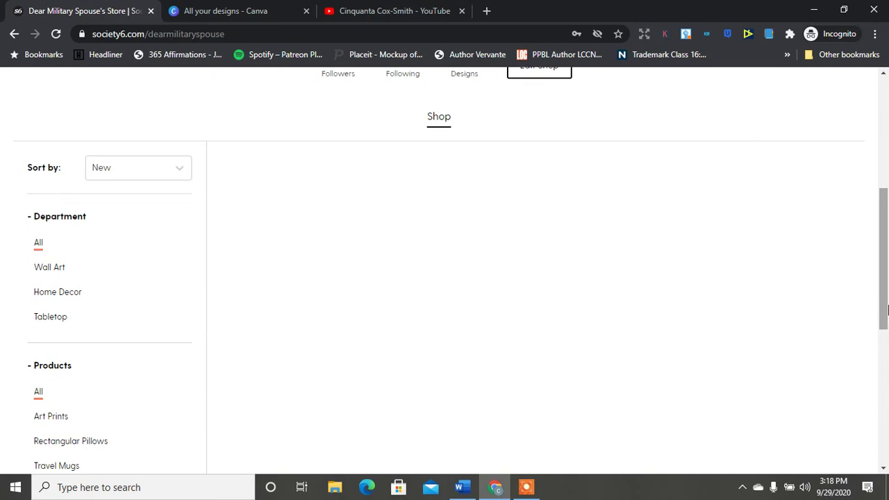
{"action": "left_click_drag", "start_coordinate": [887, 276], "coordinate": [887, 170]}
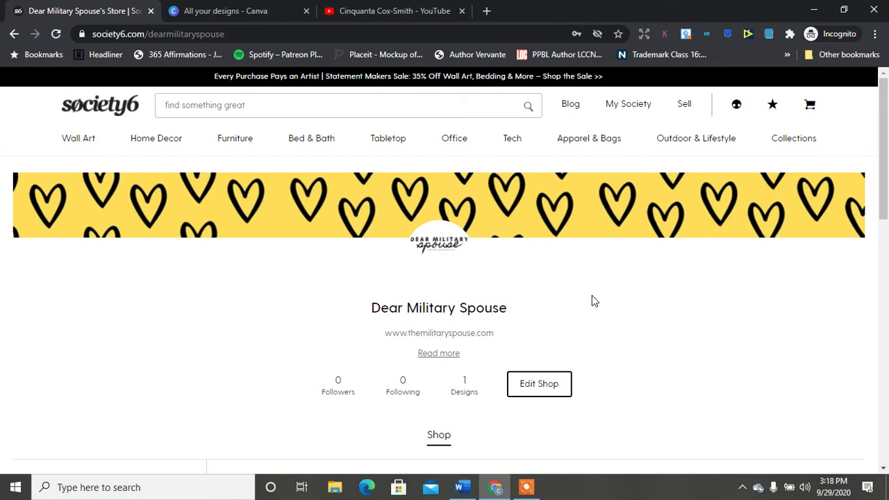
{"action": "mouse_move", "coordinate": [886, 168]}
{"action": "left_mouse_down"}
{"action": "mouse_move", "coordinate": [886, 271]}
{"action": "mouse_move", "coordinate": [887, 170]}
{"action": "left_mouse_up"}
{"action": "left_click", "coordinate": [528, 490]}
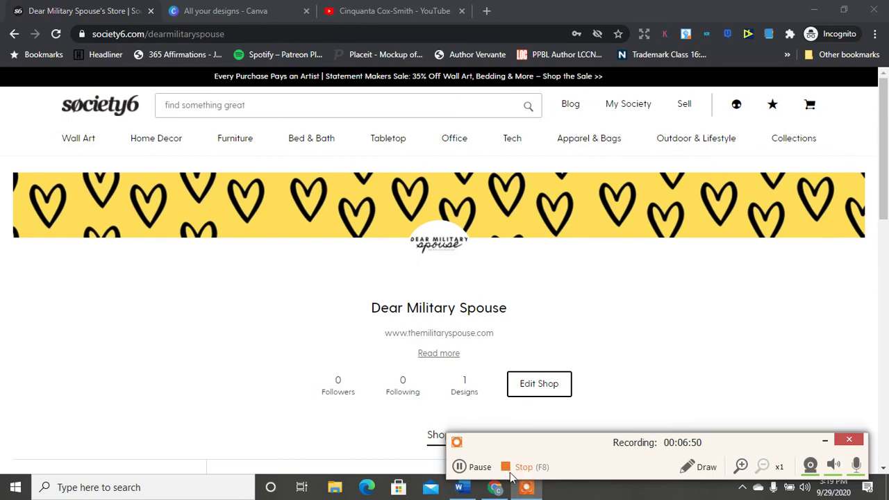